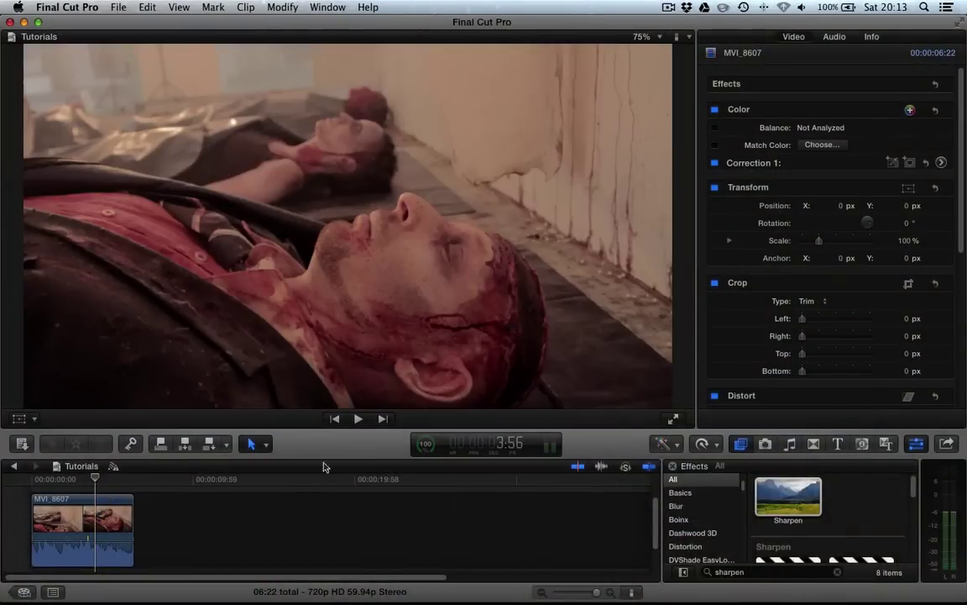
# - Find FxFactory Pro's Noise Reduction by searching 'nois' and drop it onto clip MVI_8607
pyautogui.click(831, 571)
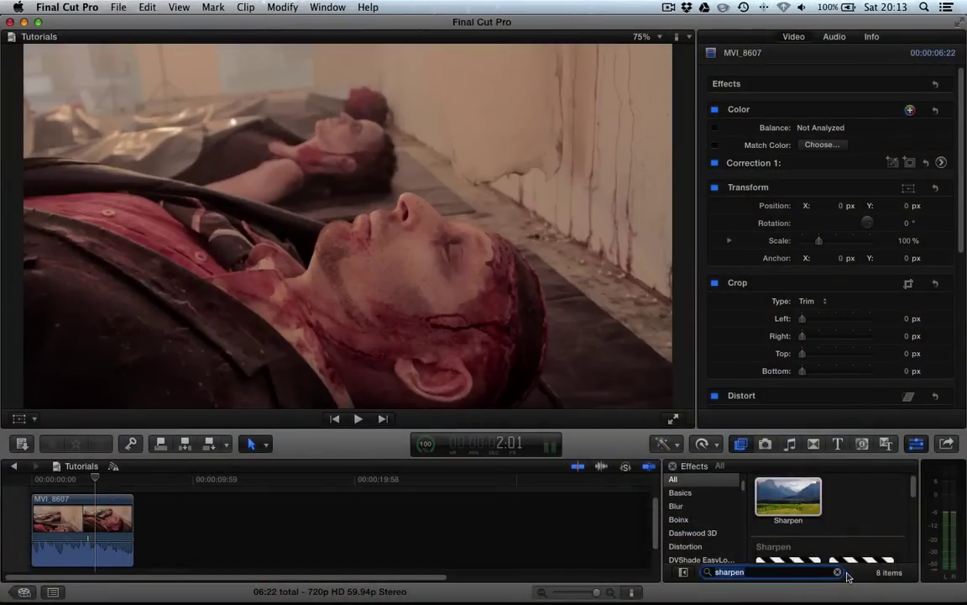
pyautogui.click(836, 572)
pyautogui.scroll(-3, 705, 525)
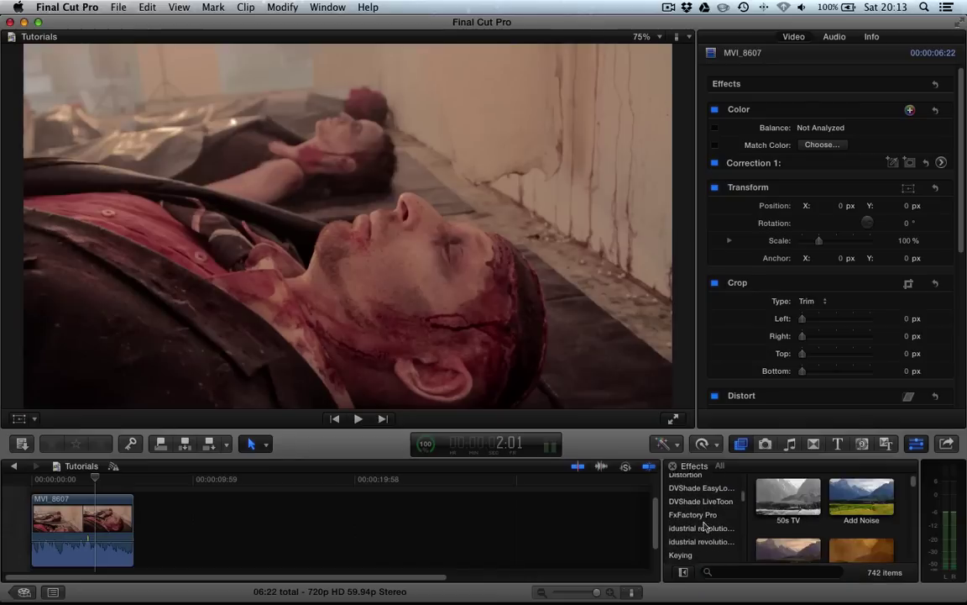
pyautogui.click(681, 509)
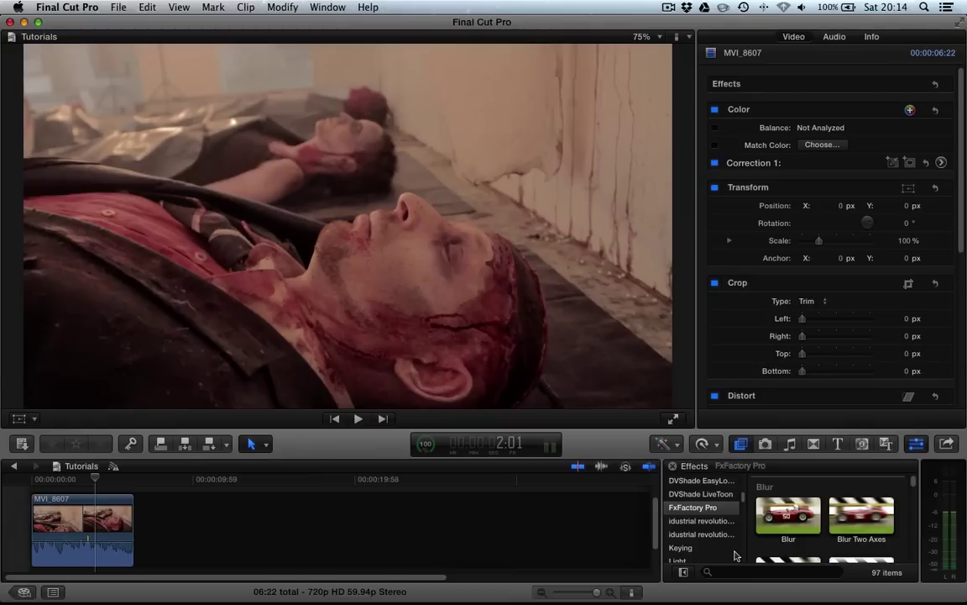
pyautogui.click(743, 572)
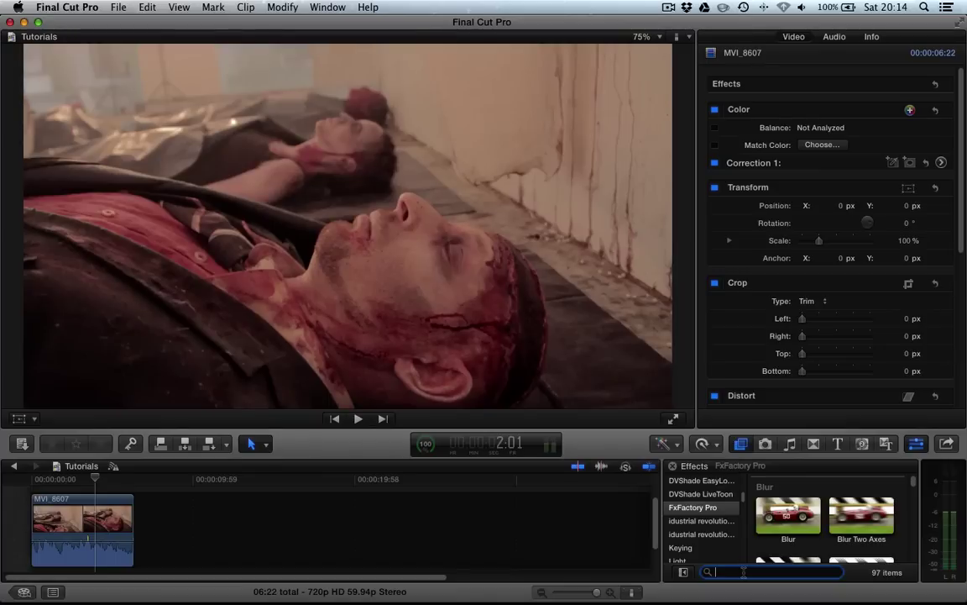
pyautogui.write('noise')
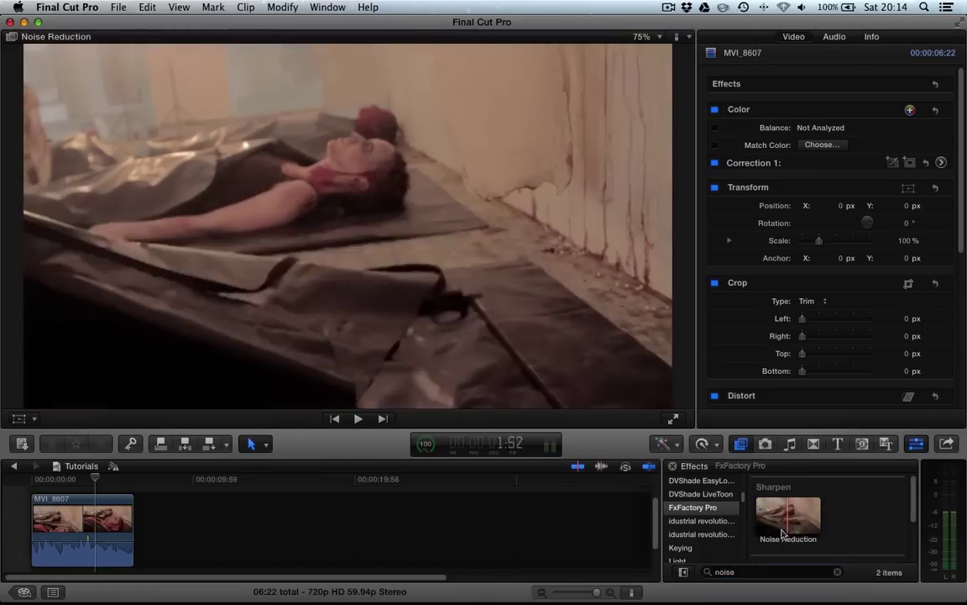
pyautogui.moveTo(787, 529); pyautogui.dragTo(90, 531)
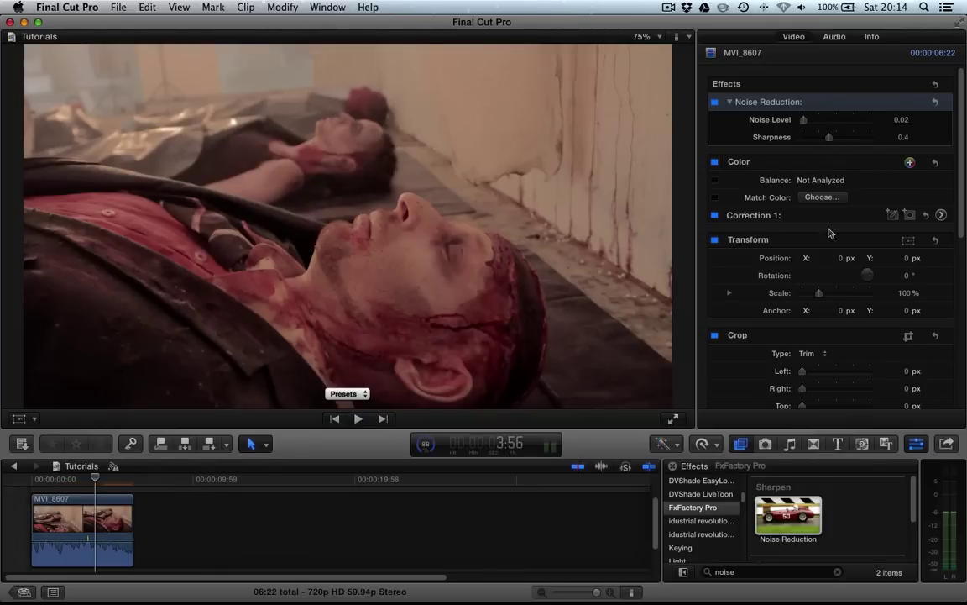
# - Select the 'noise' search text and scroll the Effects category list back up
pyautogui.doubleClick(742, 572)
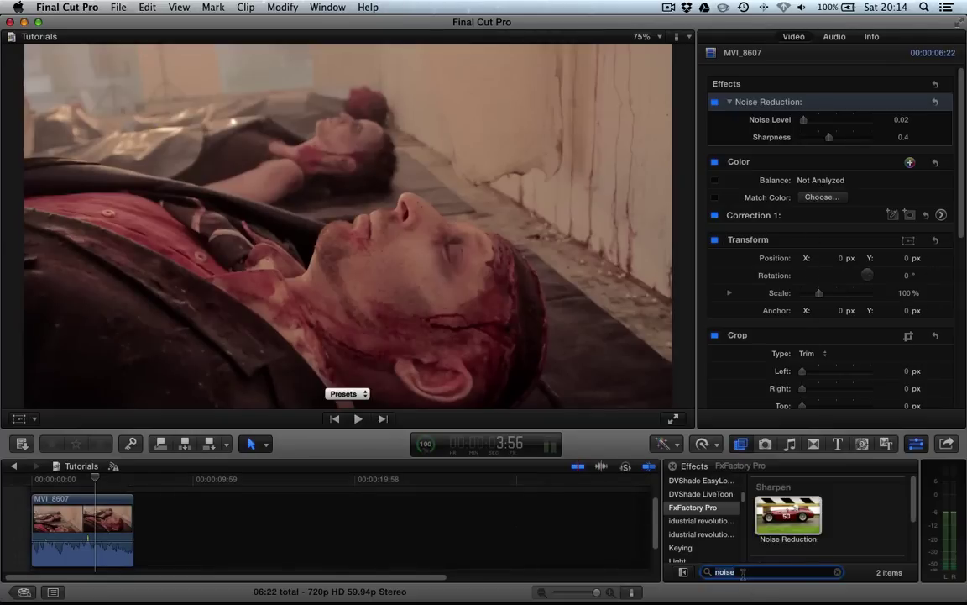
pyautogui.scroll(5, 705, 516)
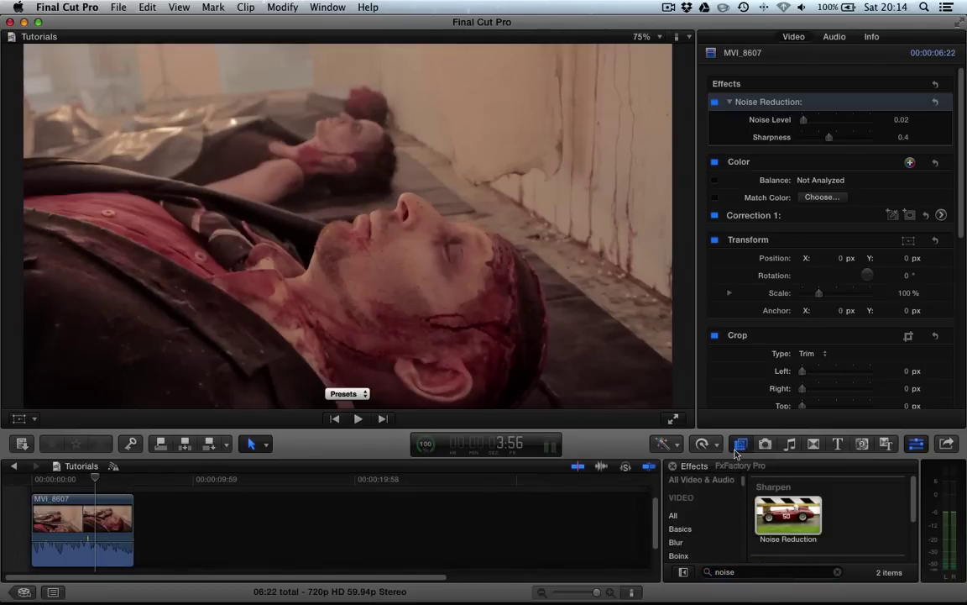
# - Search all effects for 'shar', drop Sharpen onto MVI_8607, then disable Sharpen in the Inspector
pyautogui.click(687, 514)
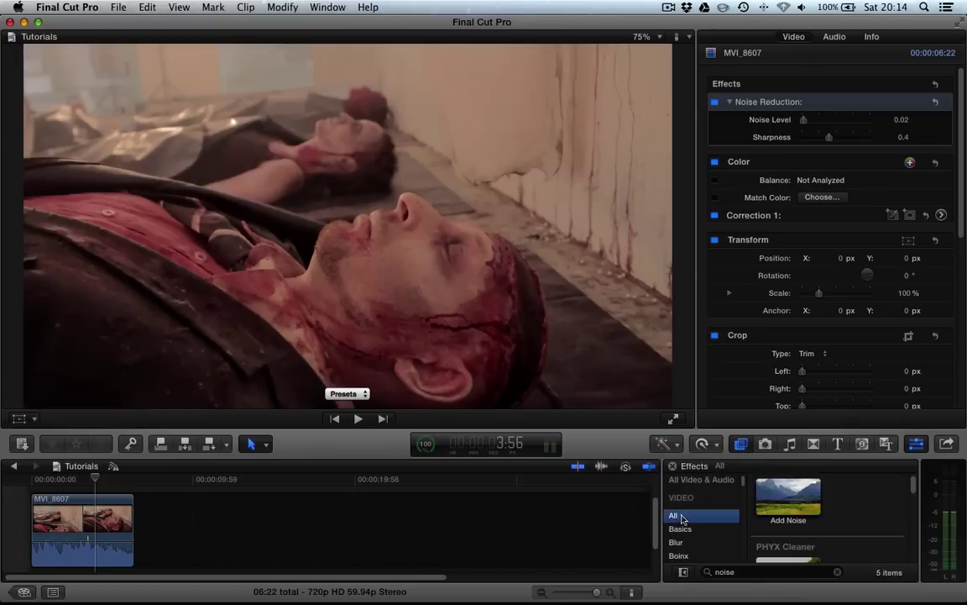
pyautogui.click(763, 572)
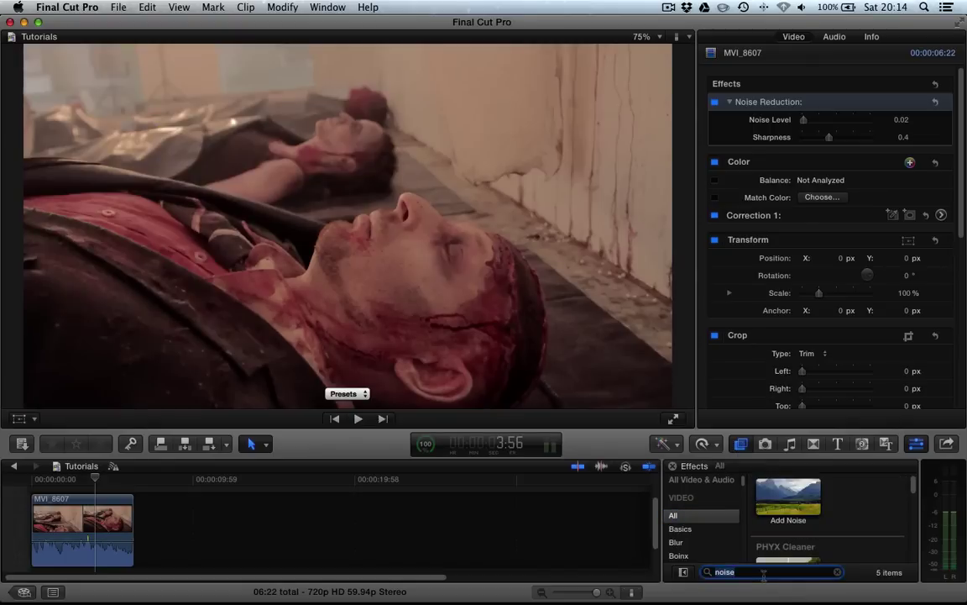
pyautogui.write('sharpen')
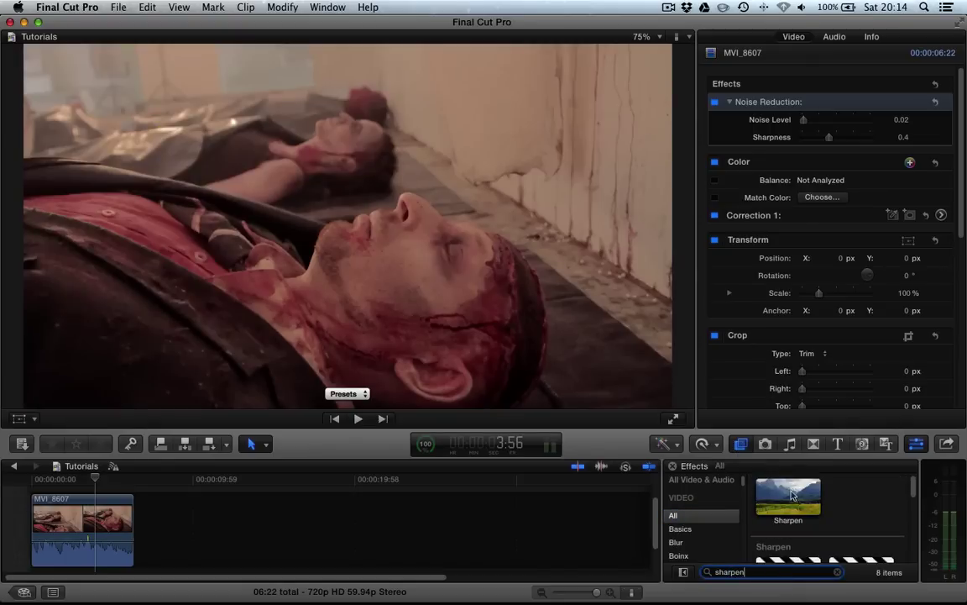
pyautogui.moveTo(788, 495); pyautogui.dragTo(84, 524)
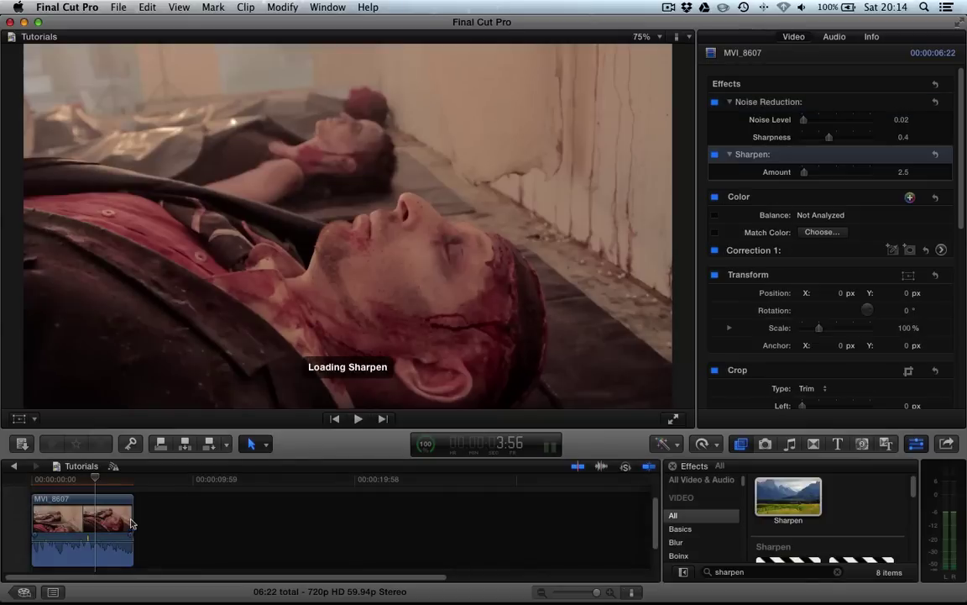
pyautogui.click(716, 155)
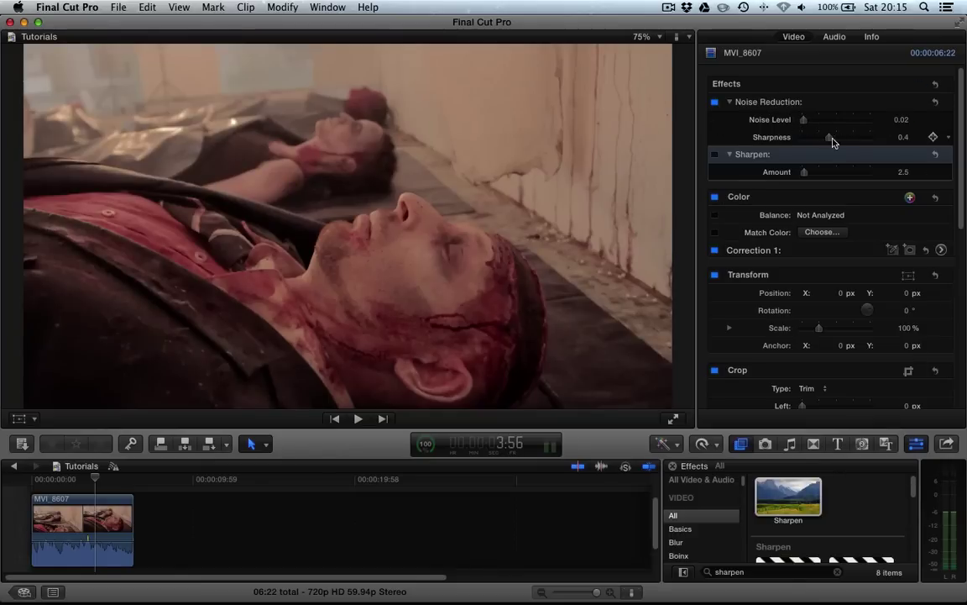
# - Set Noise Reduction Sharpness to 0 and Noise Level to 1.0, toggling it on/off to compare
pyautogui.moveTo(830, 139); pyautogui.dragTo(803, 143)
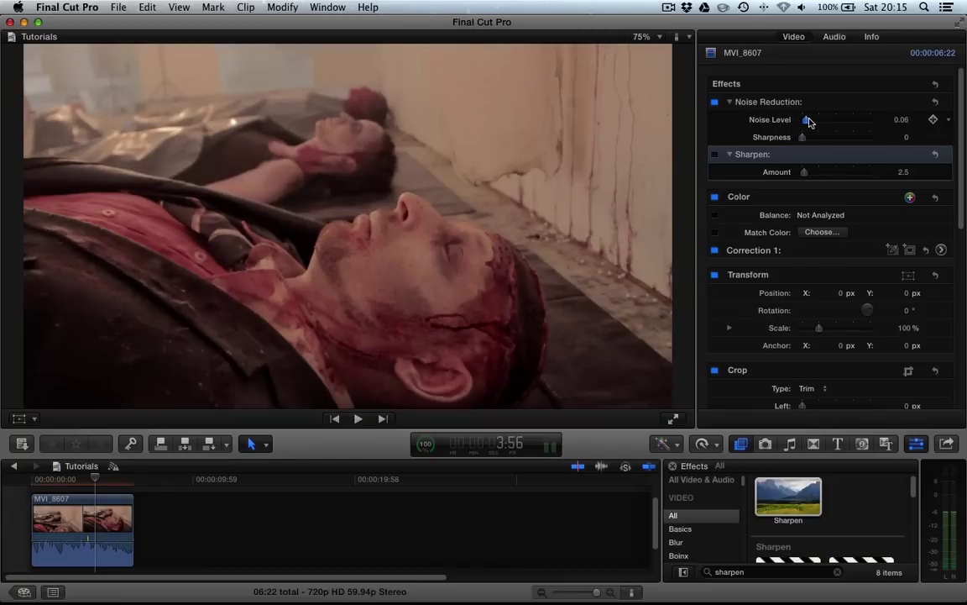
pyautogui.moveTo(803, 122); pyautogui.dragTo(871, 125)
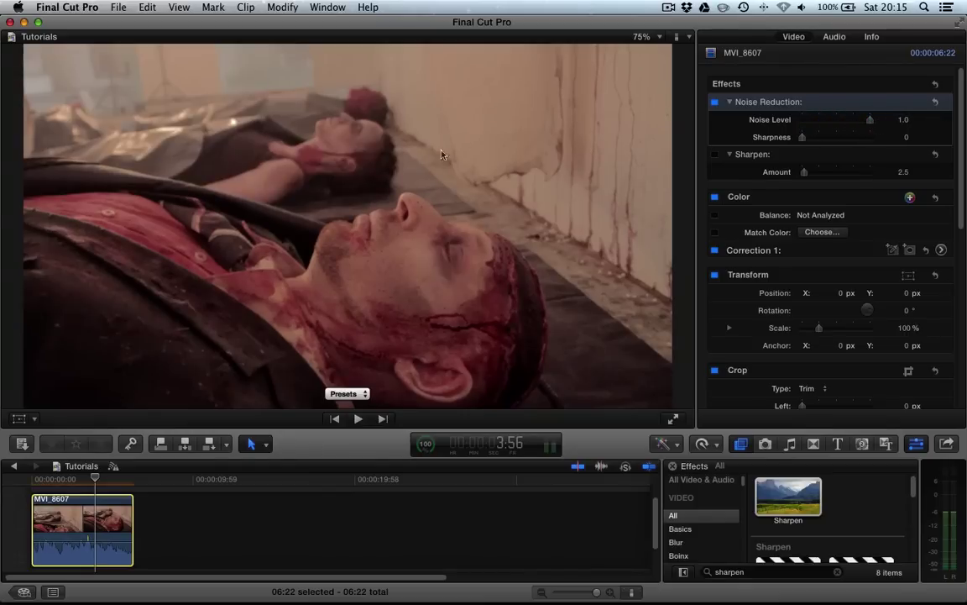
pyautogui.click(716, 103)
pyautogui.click(715, 103)
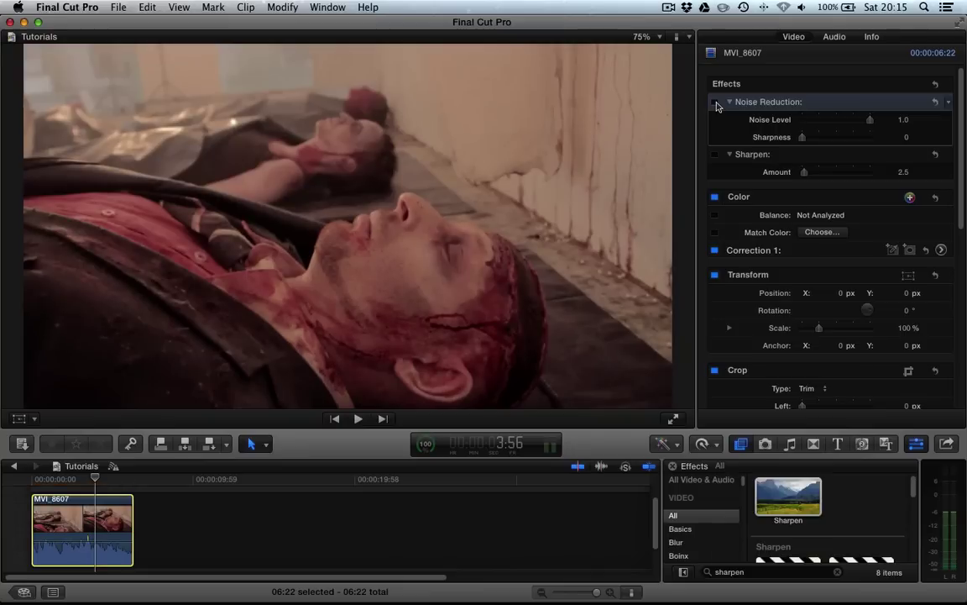
pyautogui.click(716, 103)
pyautogui.click(716, 104)
pyautogui.click(716, 104)
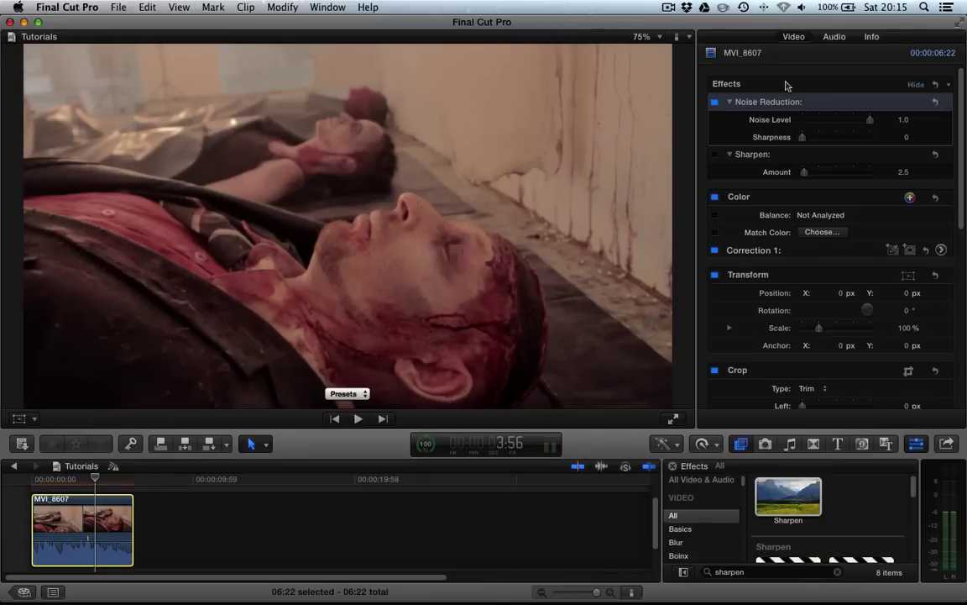
pyautogui.click(716, 102)
pyautogui.click(717, 102)
# - Raise Noise Reduction Sharpness to 0.66, enable Sharpen at Amount 3.52, and compare with effects toggled
pyautogui.moveTo(804, 138); pyautogui.dragTo(847, 138)
pyautogui.click(715, 154)
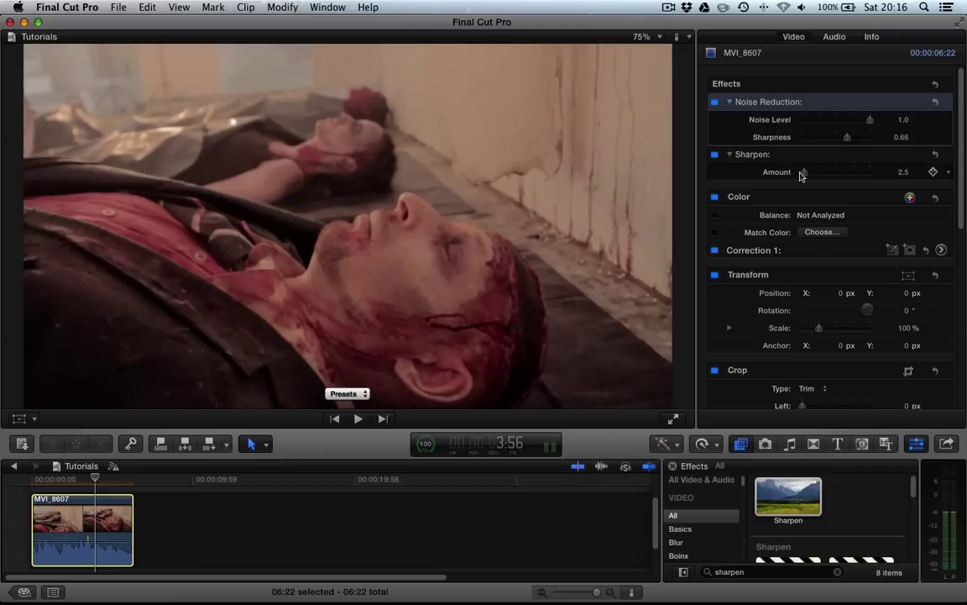
pyautogui.moveTo(806, 173)
pyautogui.mouseDown()
pyautogui.moveTo(818, 175)
pyautogui.moveTo(807, 175)
pyautogui.mouseUp()
pyautogui.click(715, 155)
pyautogui.click(715, 102)
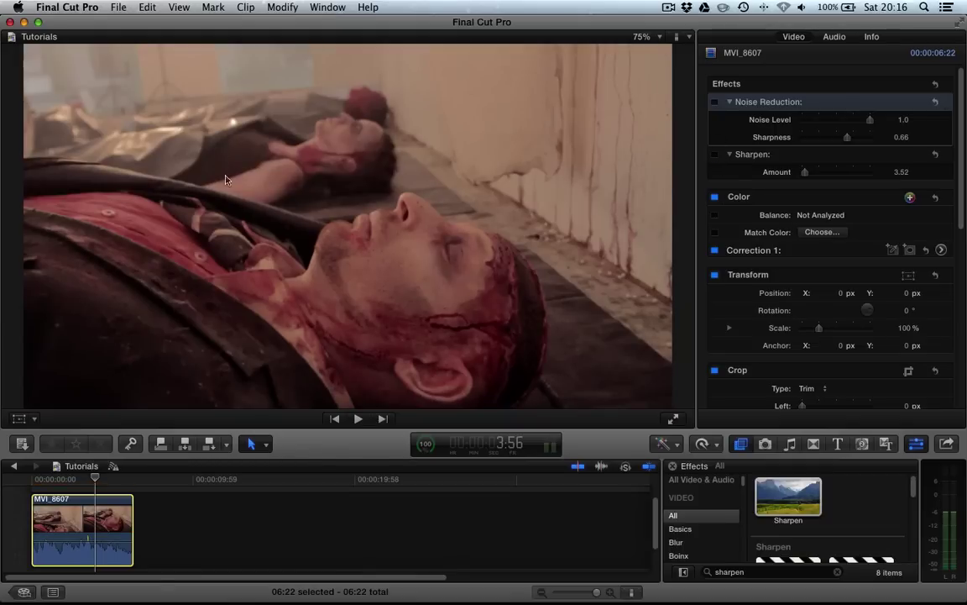
pyautogui.click(714, 101)
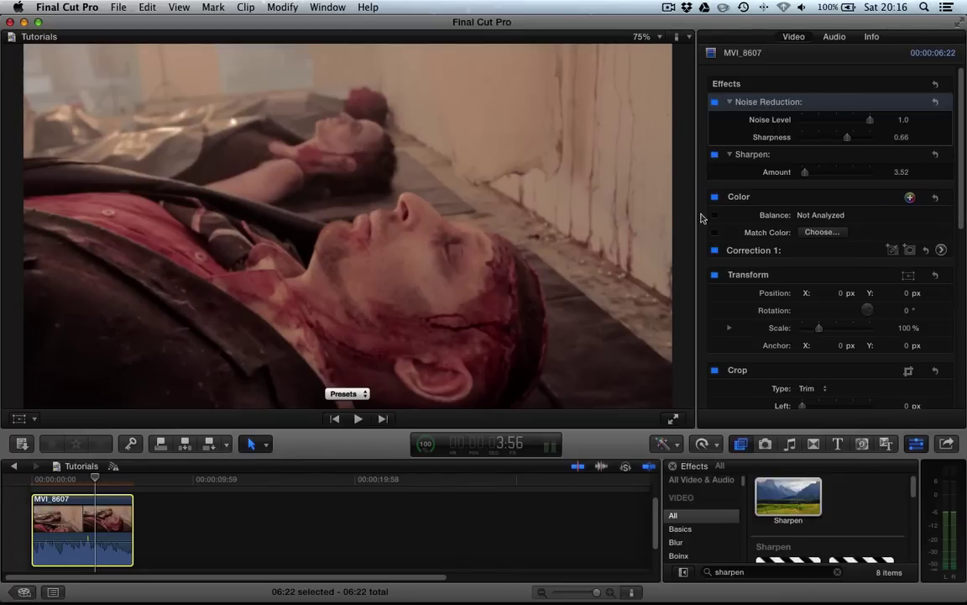
# - In Correction 1's Color Board, push Global toward blue, lower saturation, set Shadows -5% and Highlights +5%
pyautogui.click(943, 251)
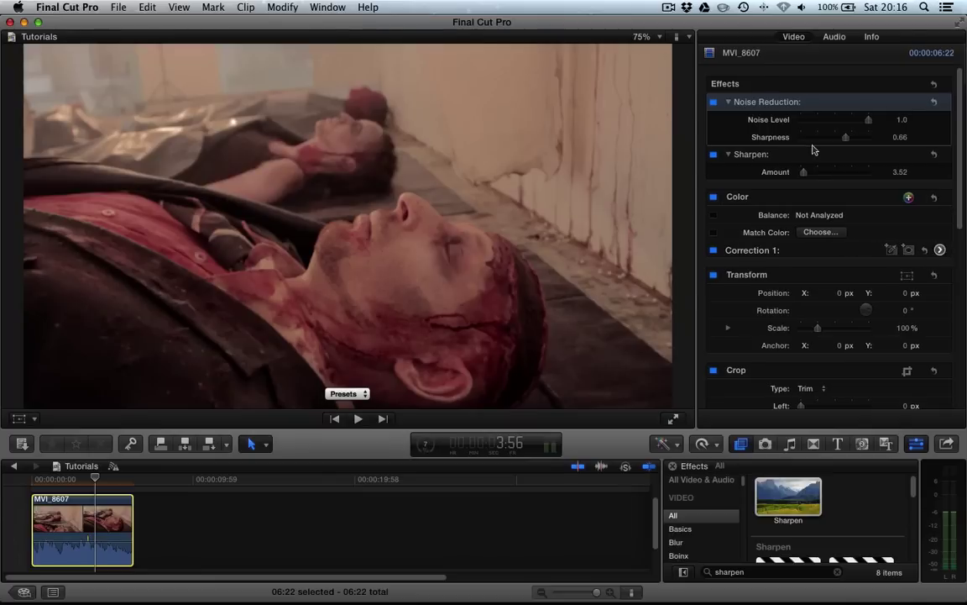
pyautogui.moveTo(785, 171); pyautogui.dragTo(851, 163)
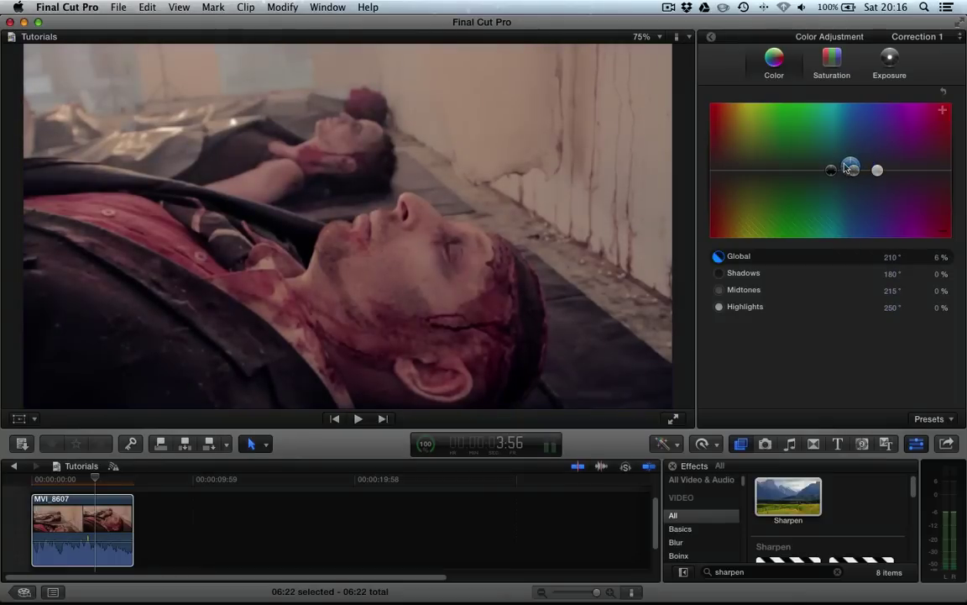
pyautogui.click(838, 55)
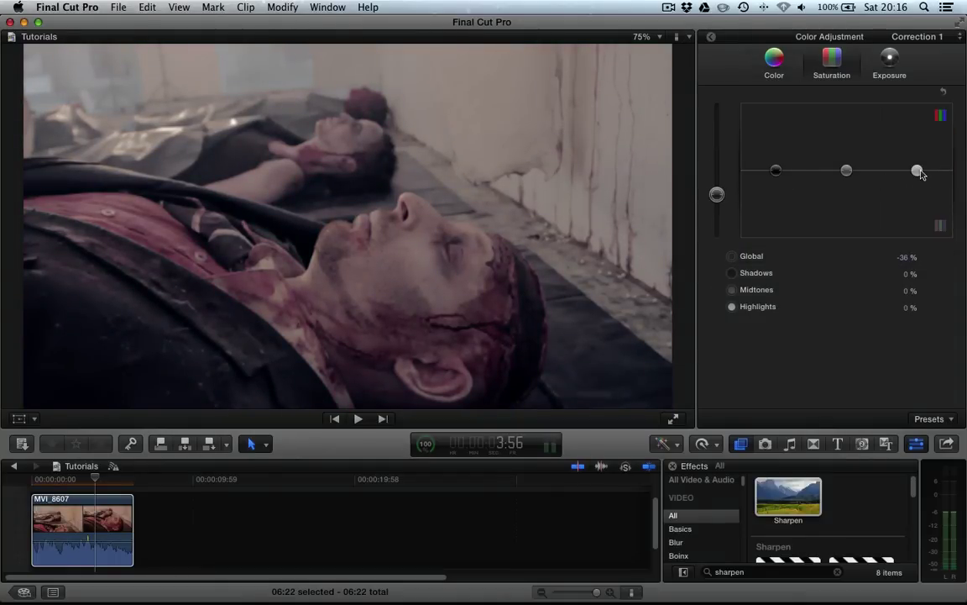
pyautogui.click(889, 59)
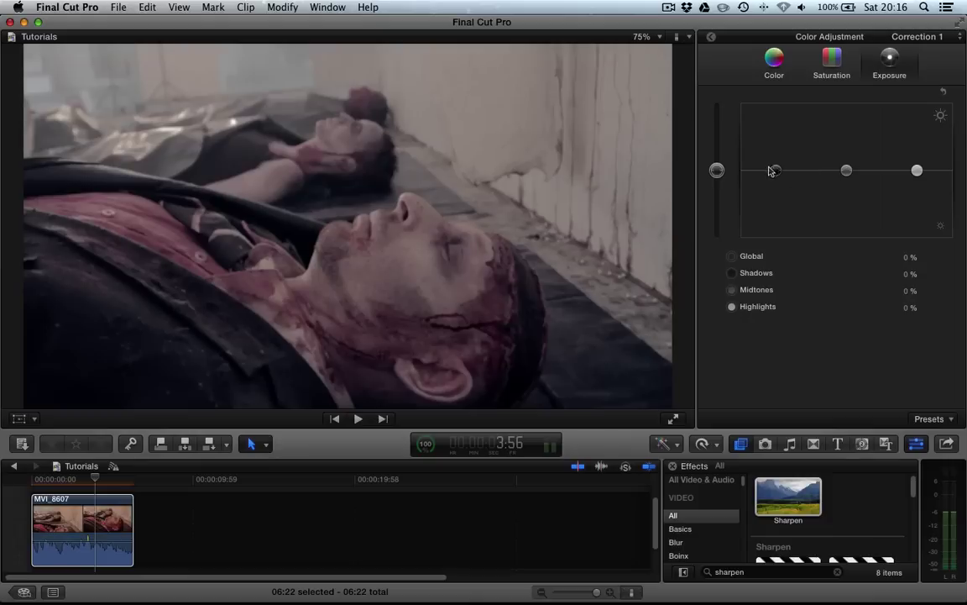
pyautogui.moveTo(772, 173)
pyautogui.mouseDown()
pyautogui.moveTo(775, 182)
pyautogui.moveTo(776, 172)
pyautogui.mouseUp()
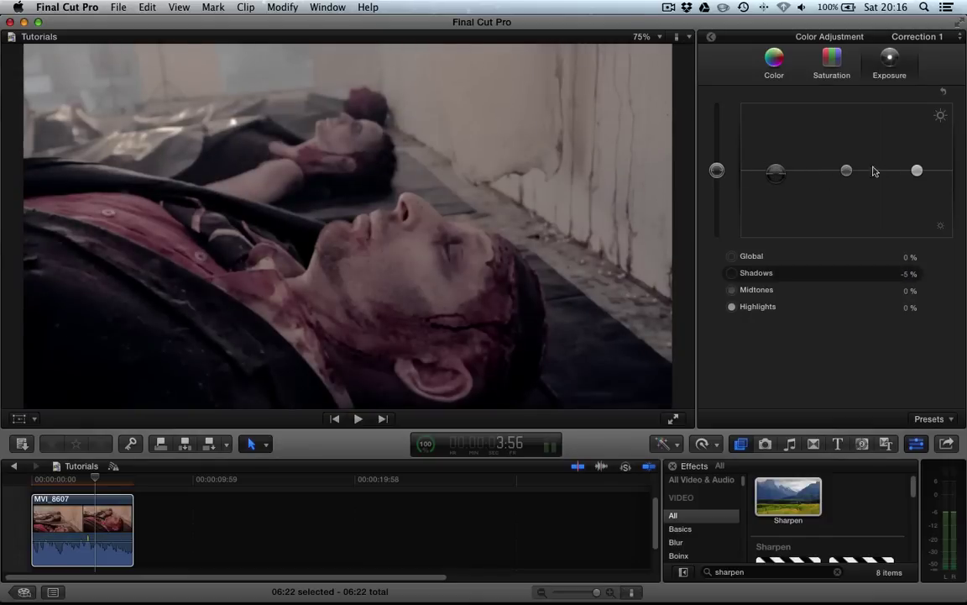
pyautogui.moveTo(917, 171); pyautogui.dragTo(917, 167)
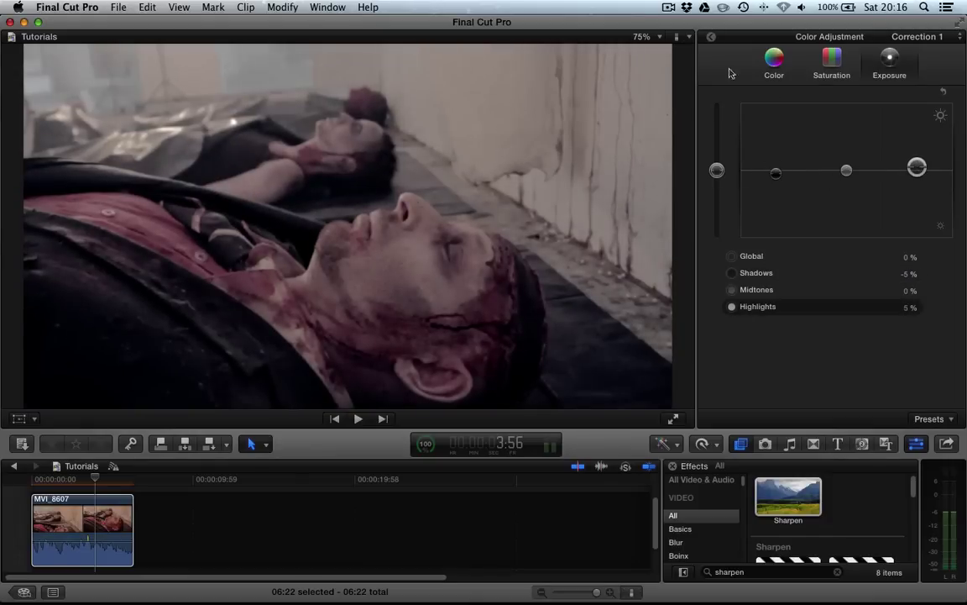
pyautogui.click(708, 42)
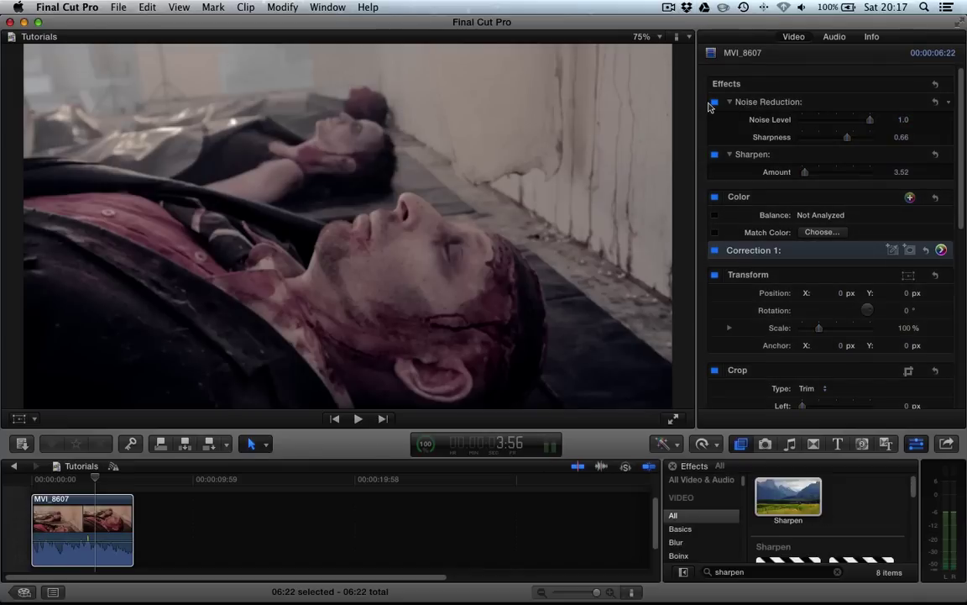
pyautogui.click(787, 114)
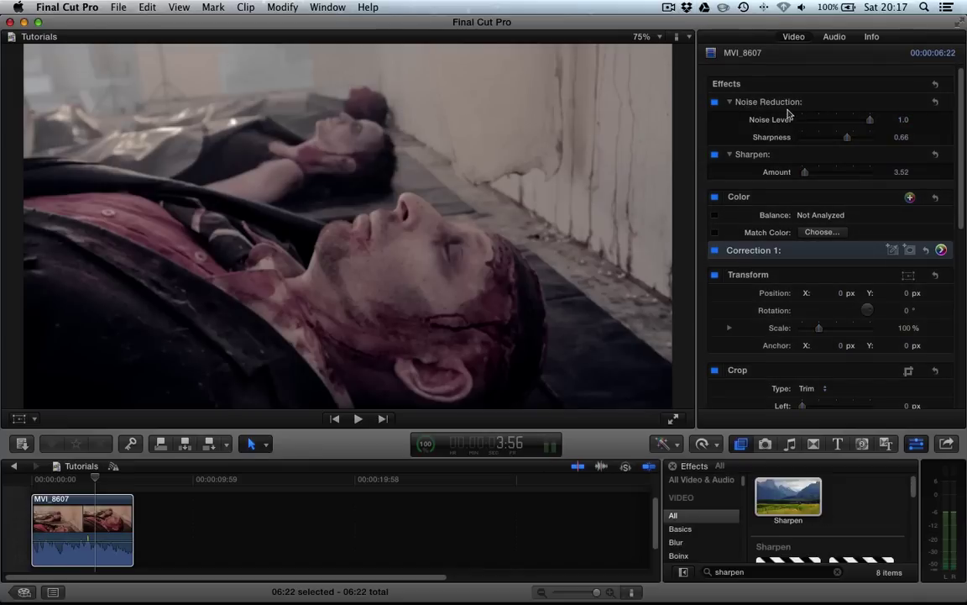
pyautogui.click(670, 8)
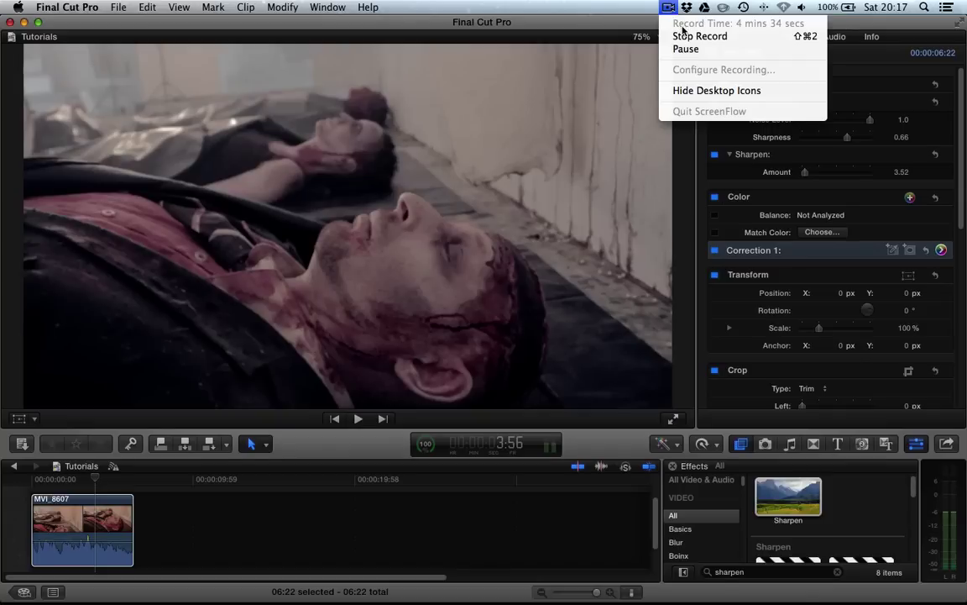